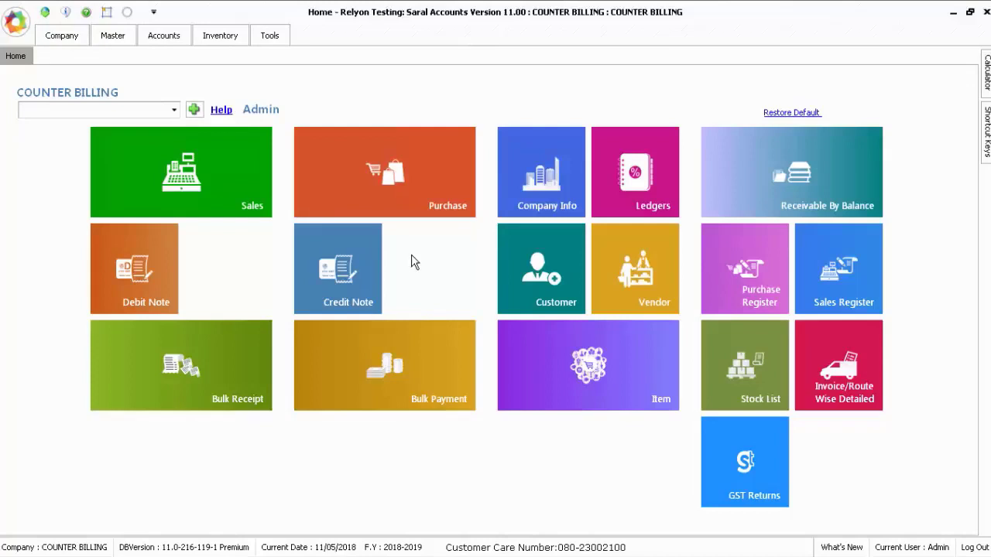
Enable the Counter Bill feature in the inventory settings.
click(224, 39)
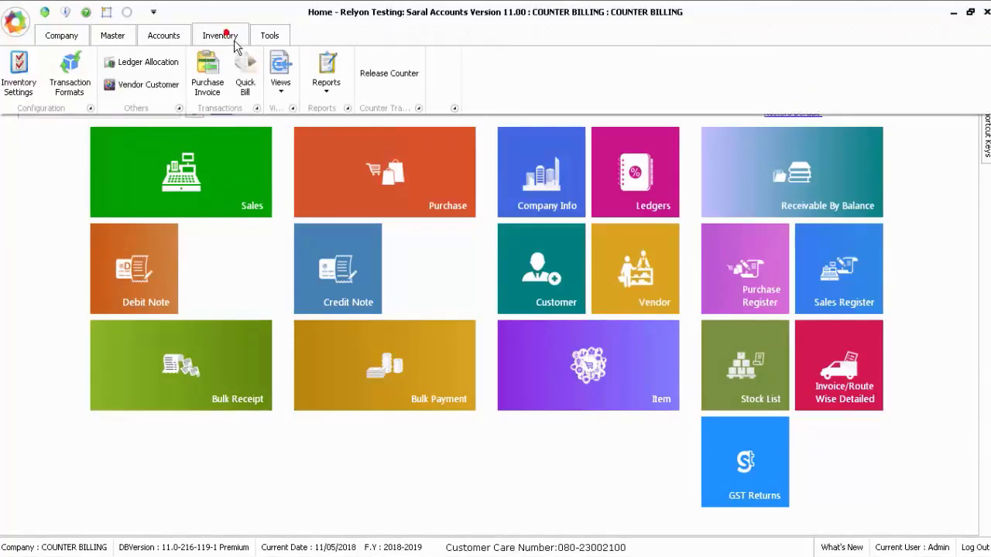
click(18, 78)
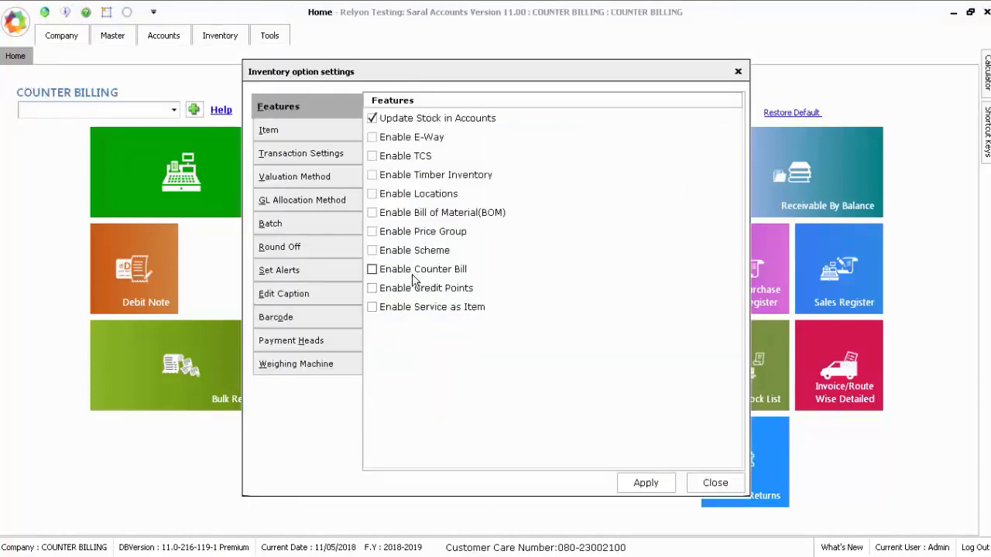
click(372, 270)
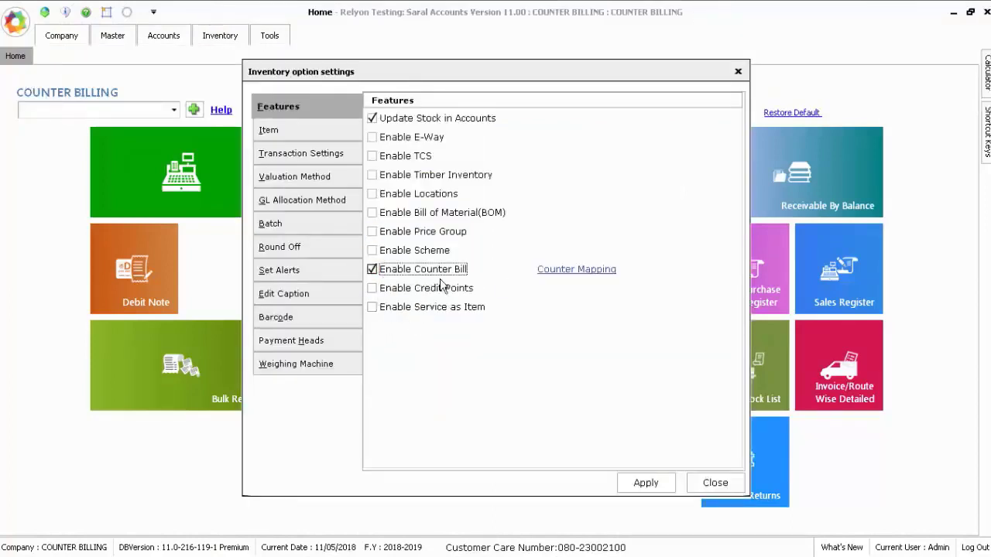
In Counter Mapping, name the counters of the three listed computers Counter 1, Counter 2 and Counter 3 in order.
click(579, 273)
text(Count)
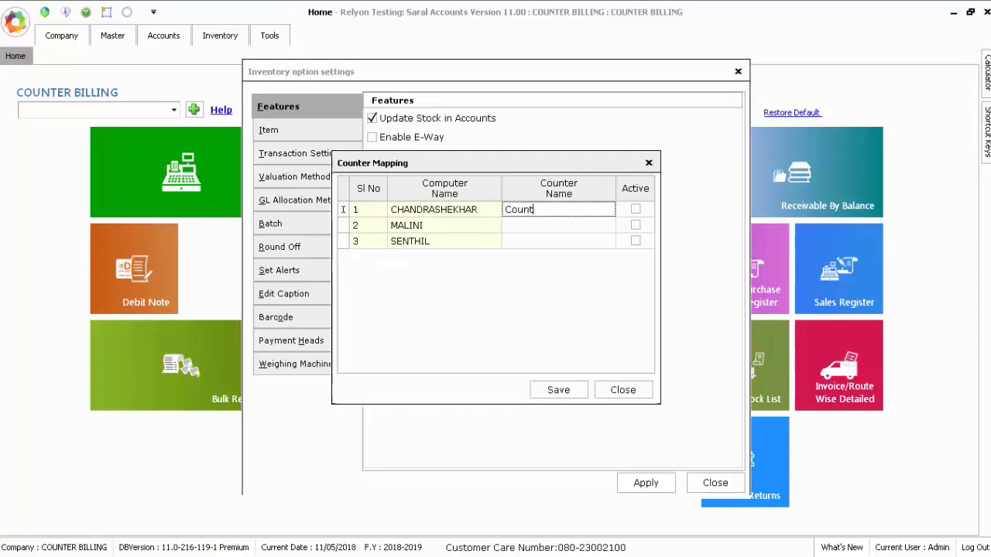
text(er 1)
key(Tab)
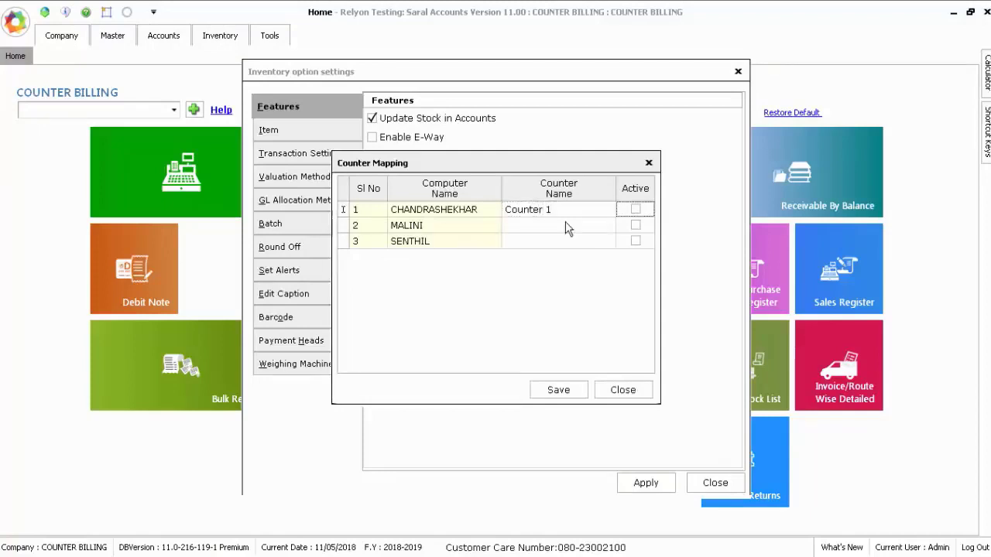
click(565, 226)
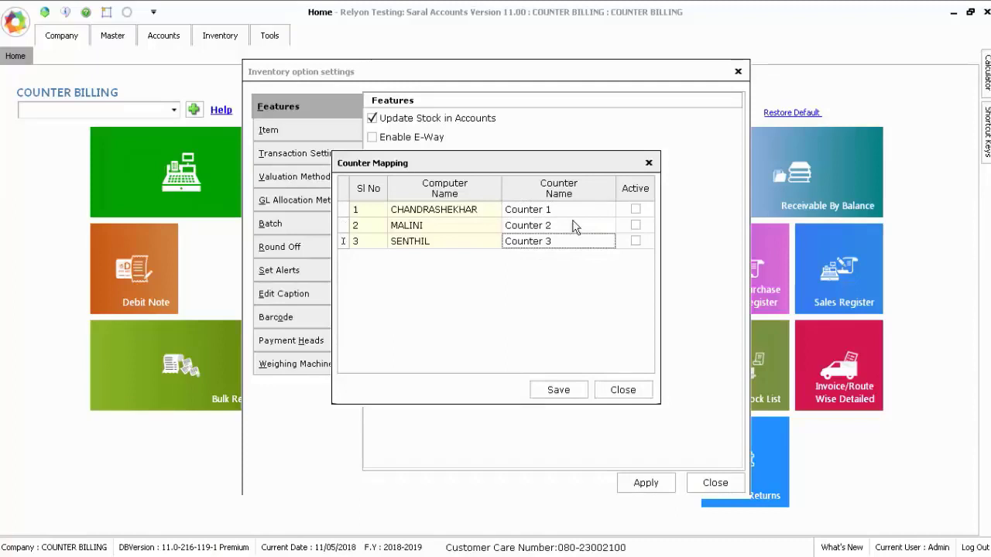
Mark all three mapped counters as active, save the mapping and apply the inventory settings.
click(634, 209)
click(635, 224)
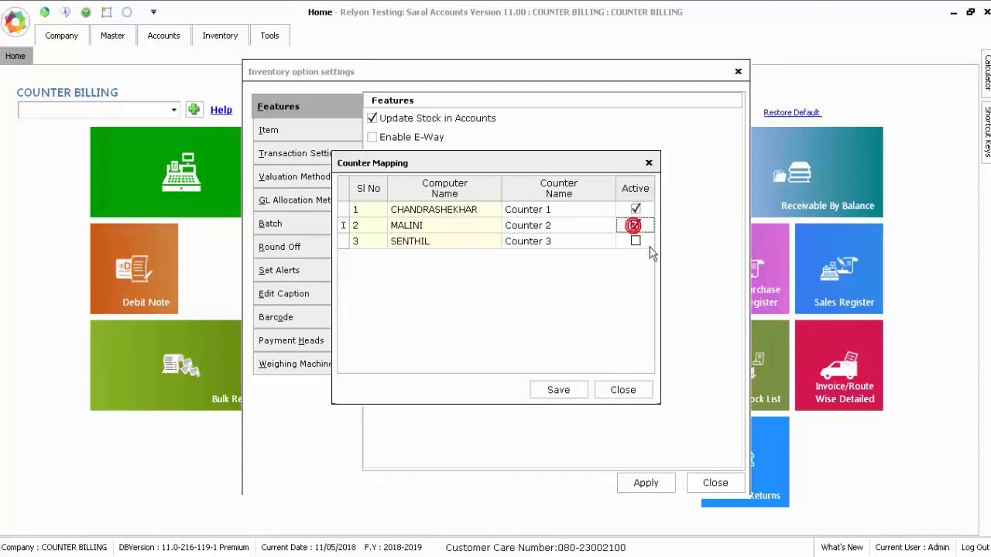
click(635, 240)
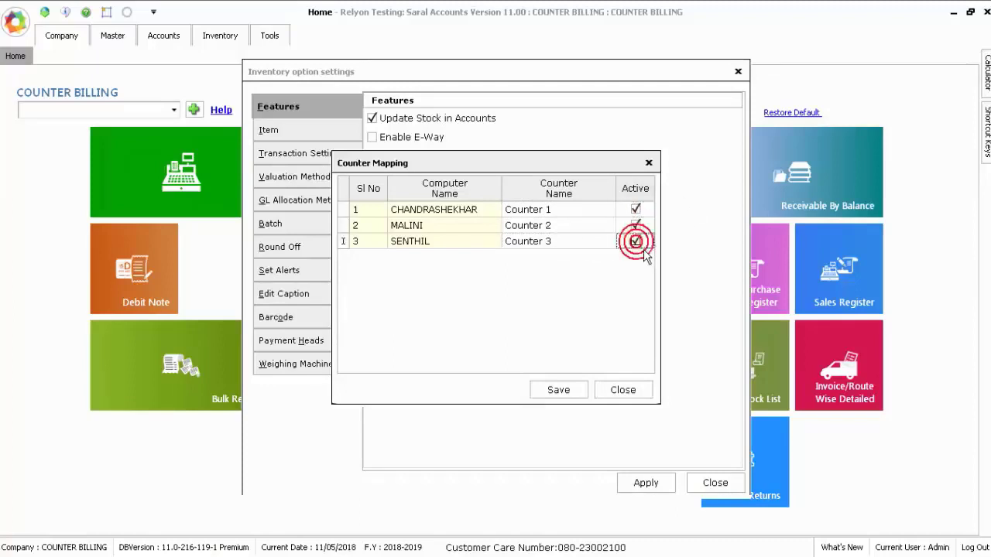
click(575, 396)
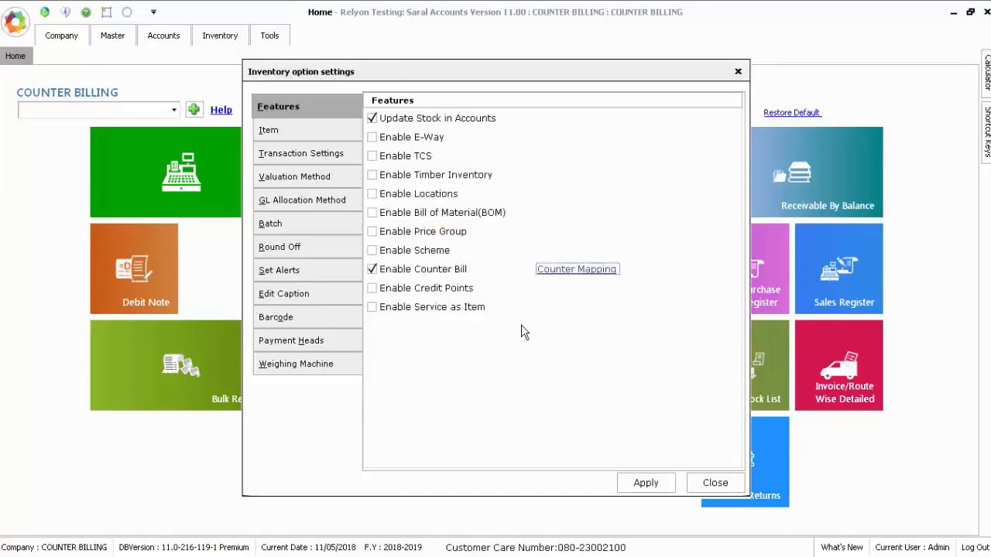
click(647, 484)
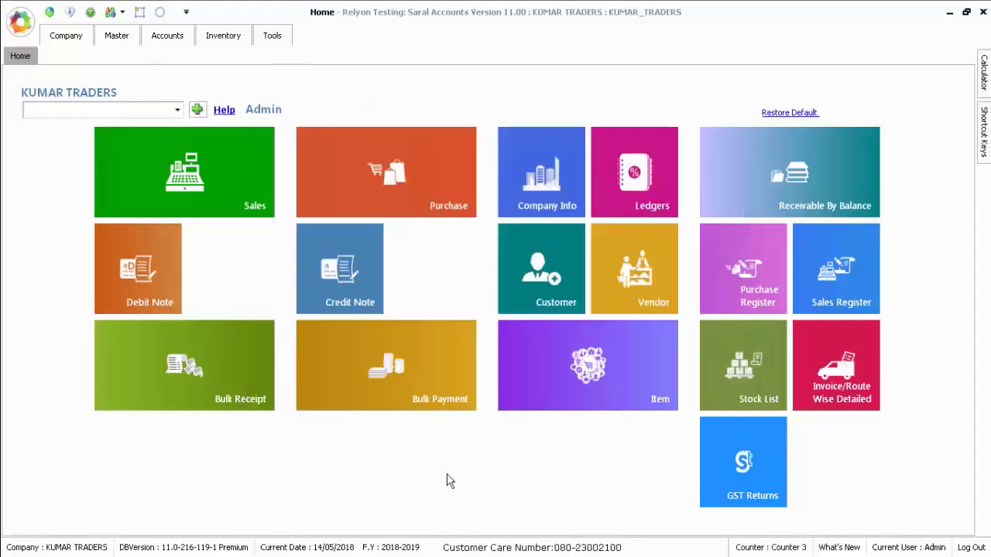
Save a counter opening balance of 1000 for Counter 3, assigned to the first user listed after Admin.
click(244, 38)
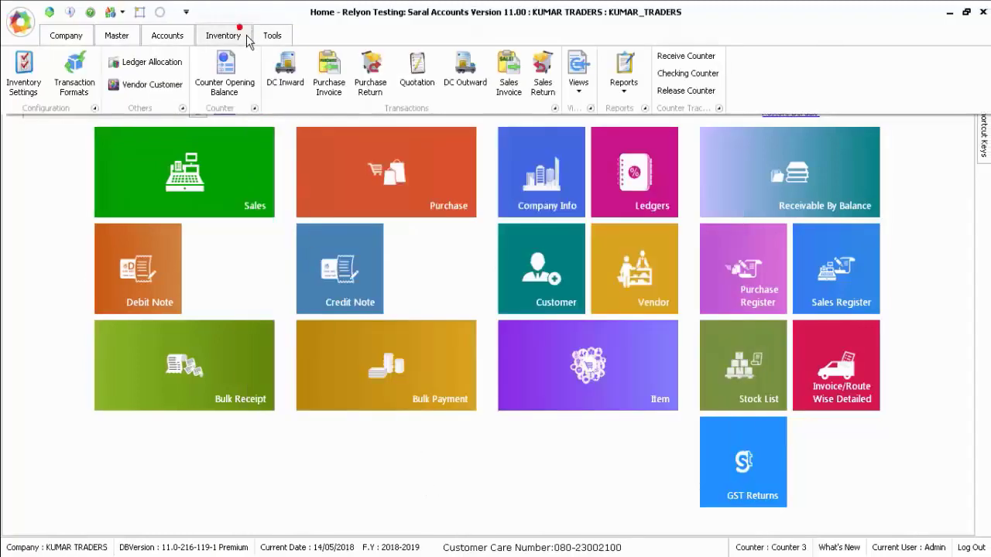
click(218, 86)
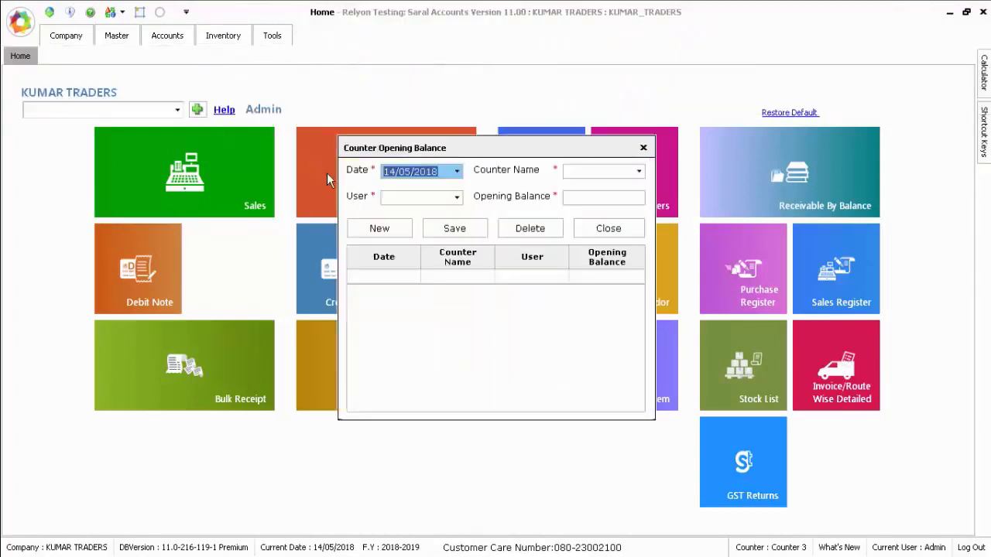
click(411, 198)
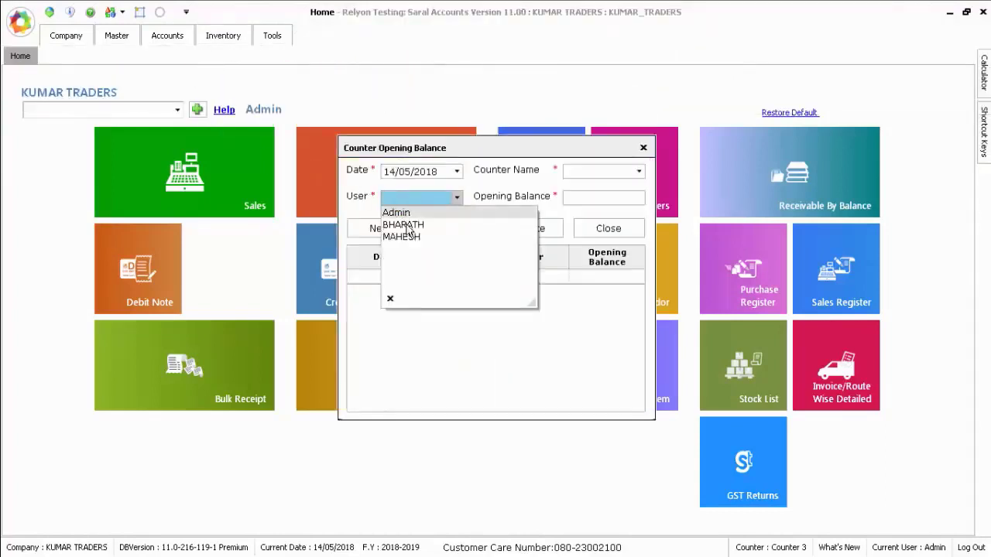
click(406, 226)
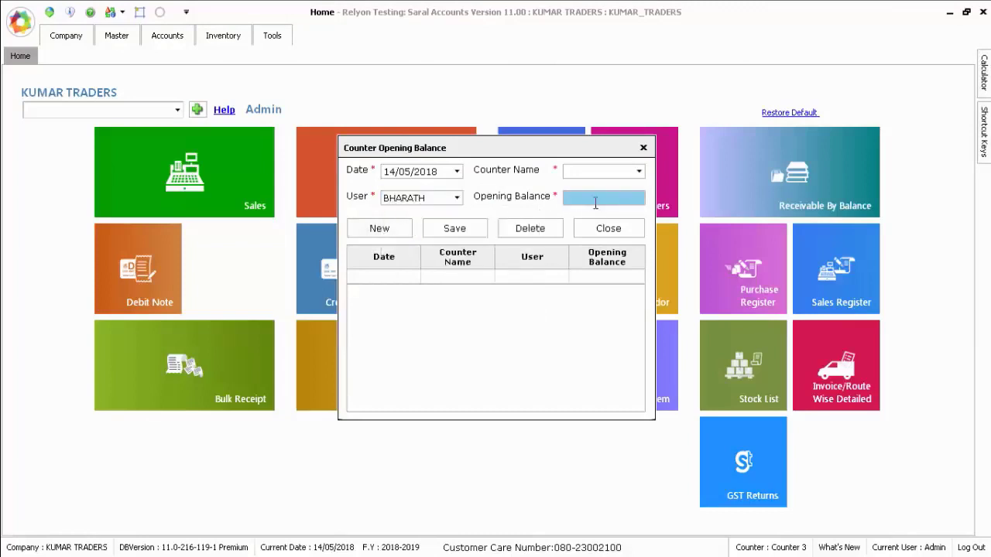
text(1000)
click(631, 171)
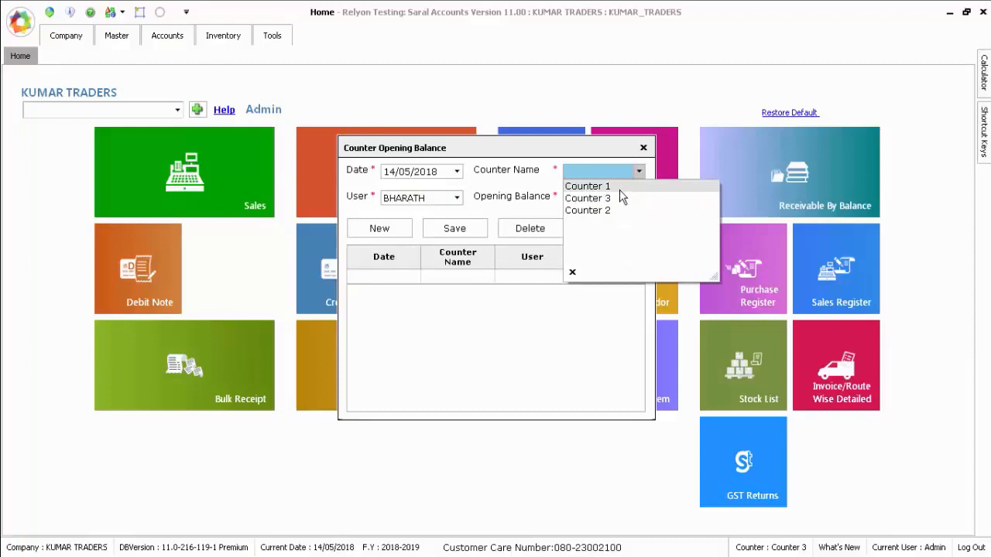
click(617, 201)
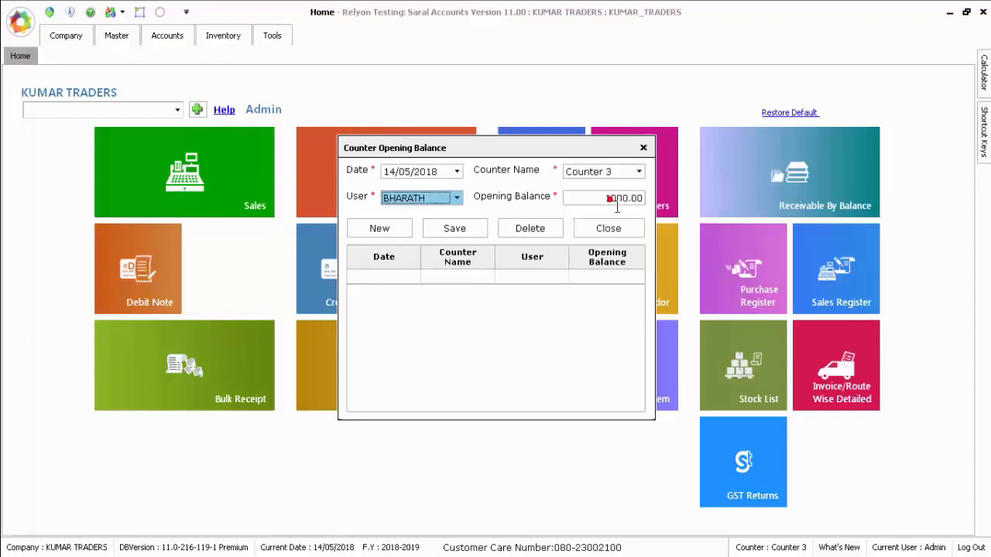
click(472, 234)
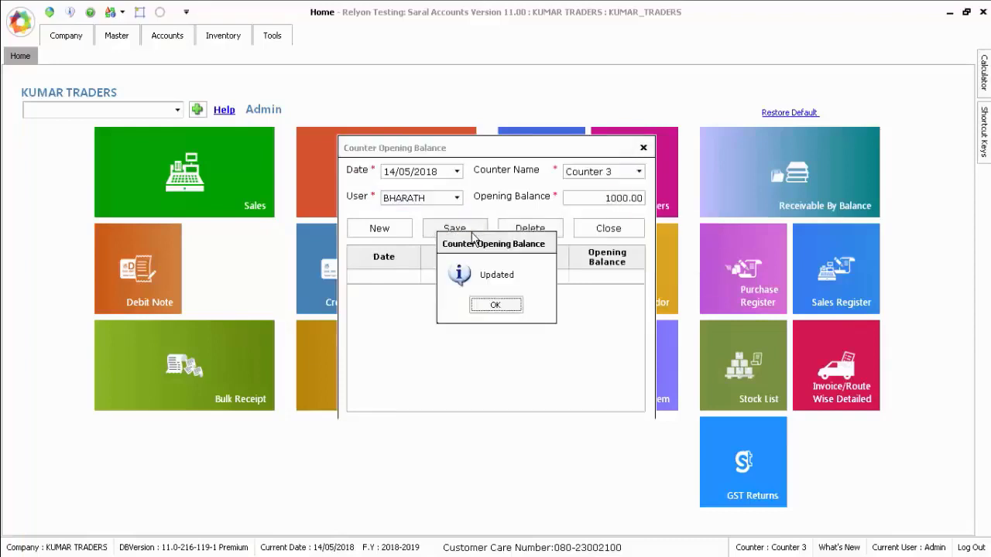
key(Return)
Enter a second counter opening balance of 2000 for Counter 1, assigned to the last user in the list.
click(418, 198)
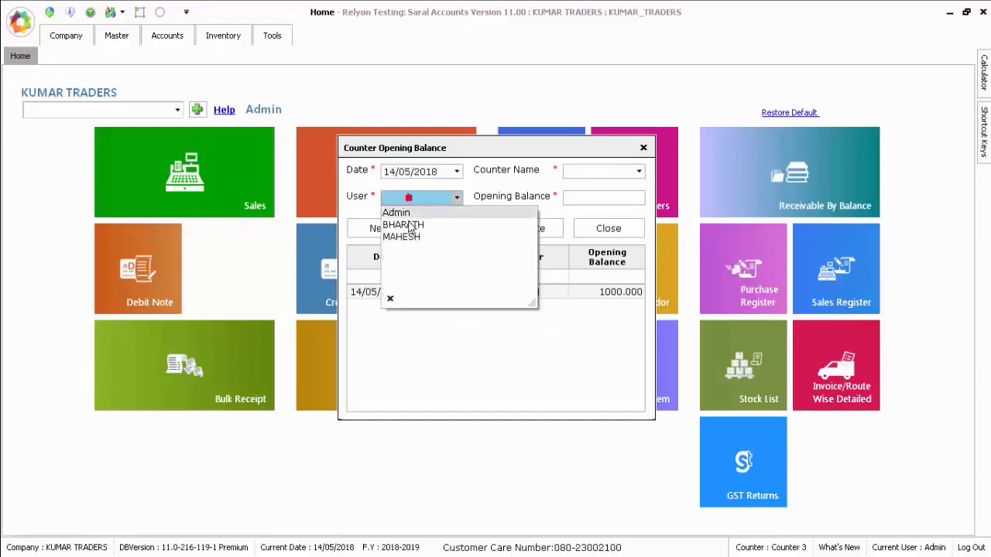
click(401, 246)
click(602, 171)
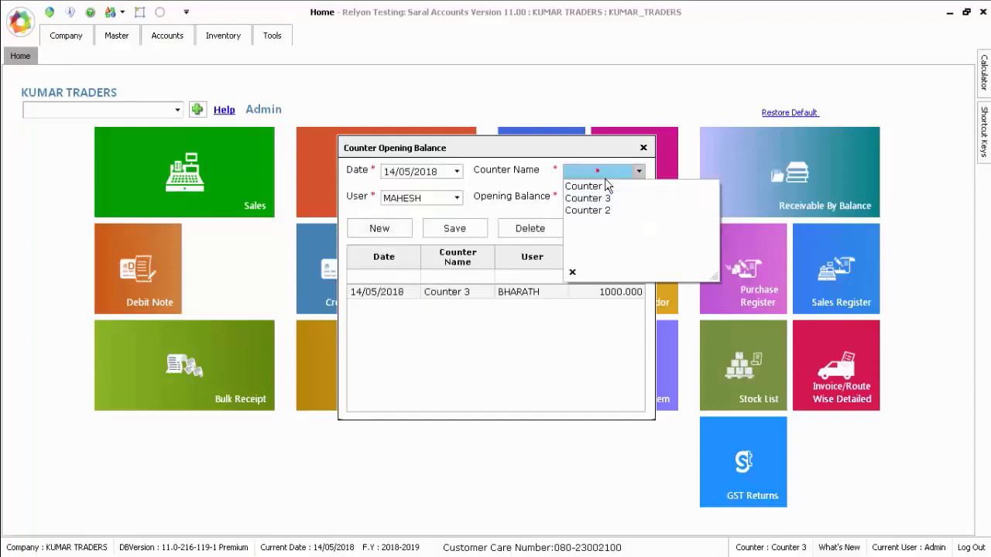
click(588, 188)
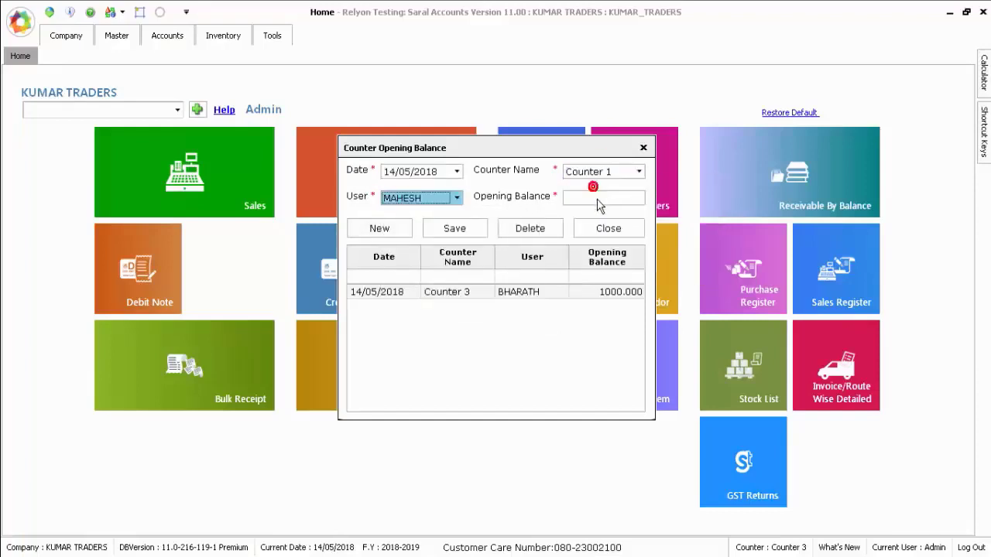
text(2000)
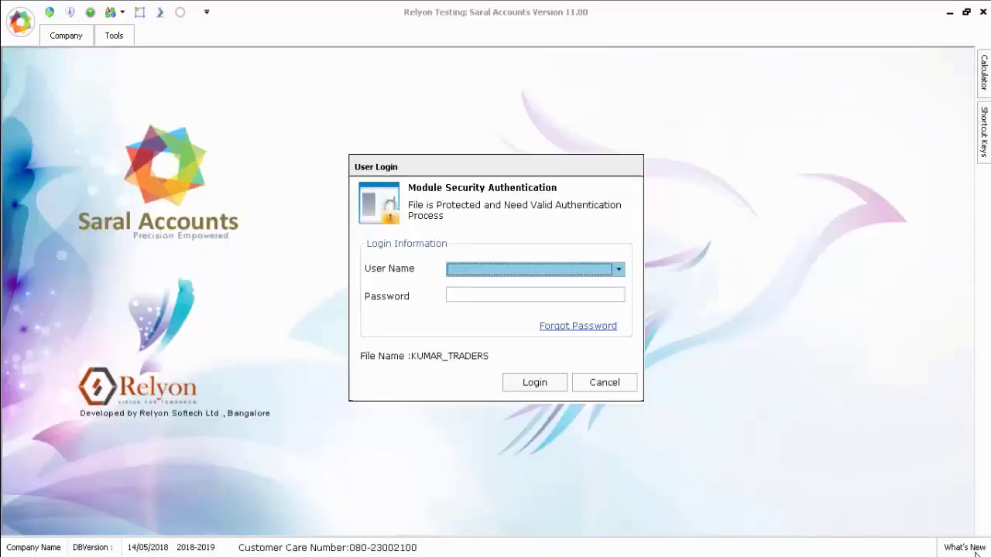
Log in to the KUMAR_TRADERS file as the user assigned to Counter 3.
key(Down)
key(Return)
key(Return)
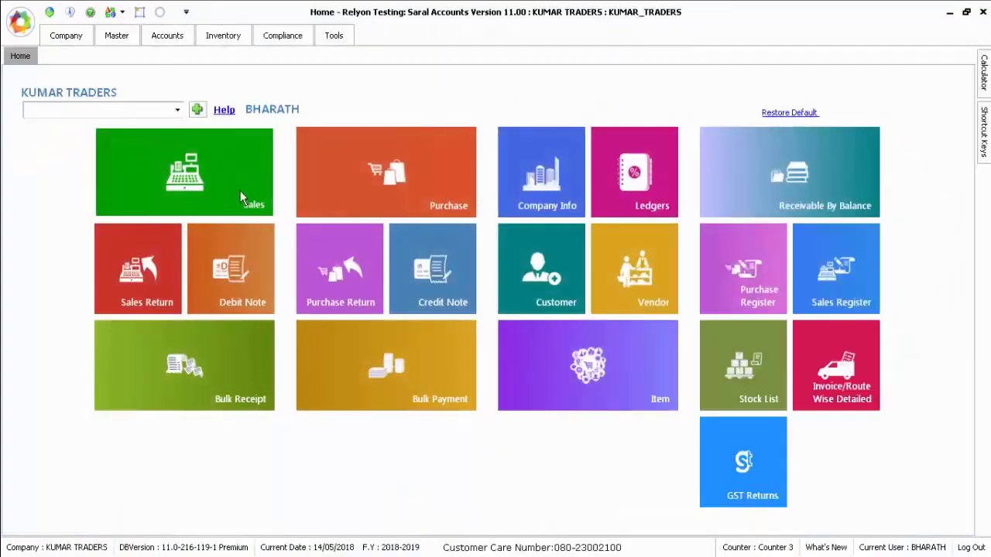
Start a sales Quick Bill with 2 DABUR RED TOOTHPASTE 200GM and 1 DAIRY MILK SILK.
click(239, 191)
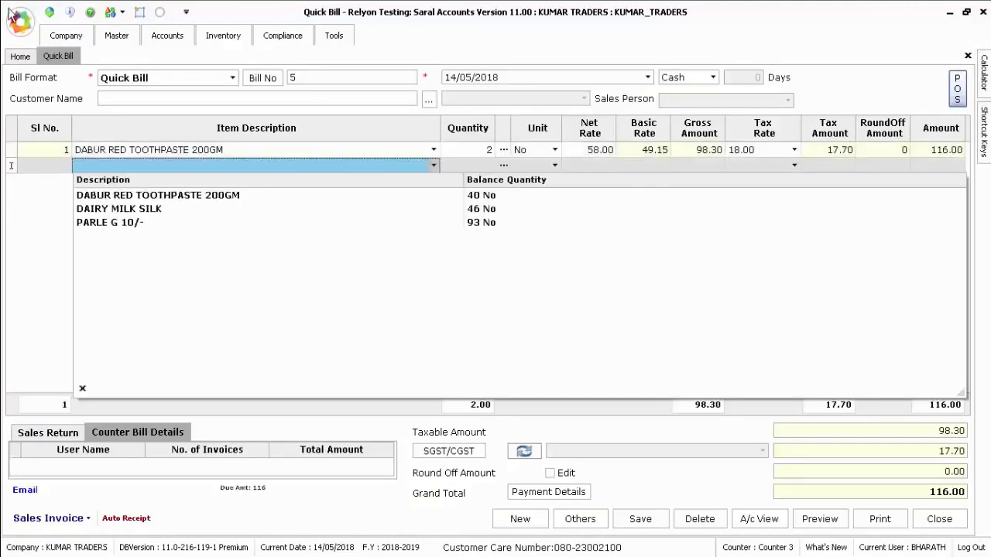
key(Down)
key(Down)
key(Return)
key(Return)
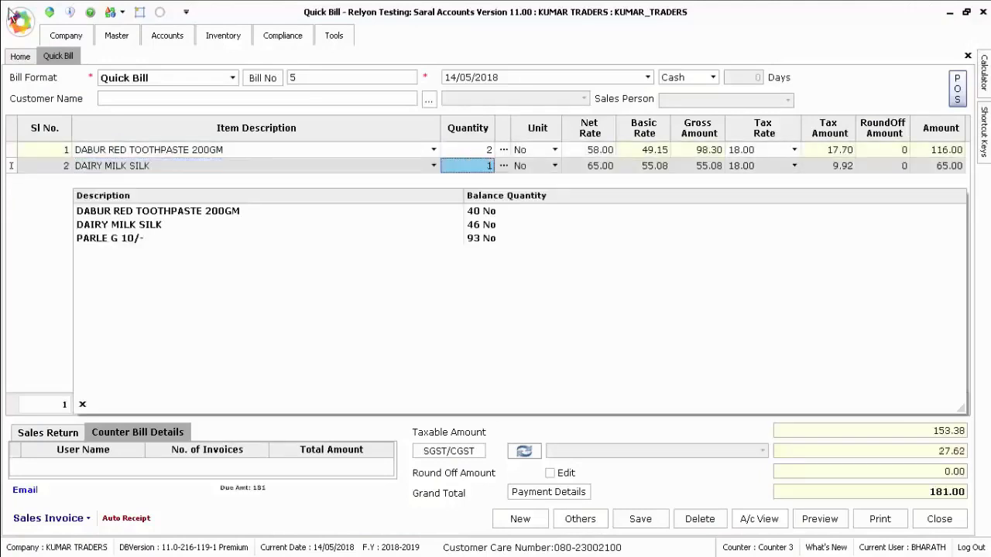
key(Escape)
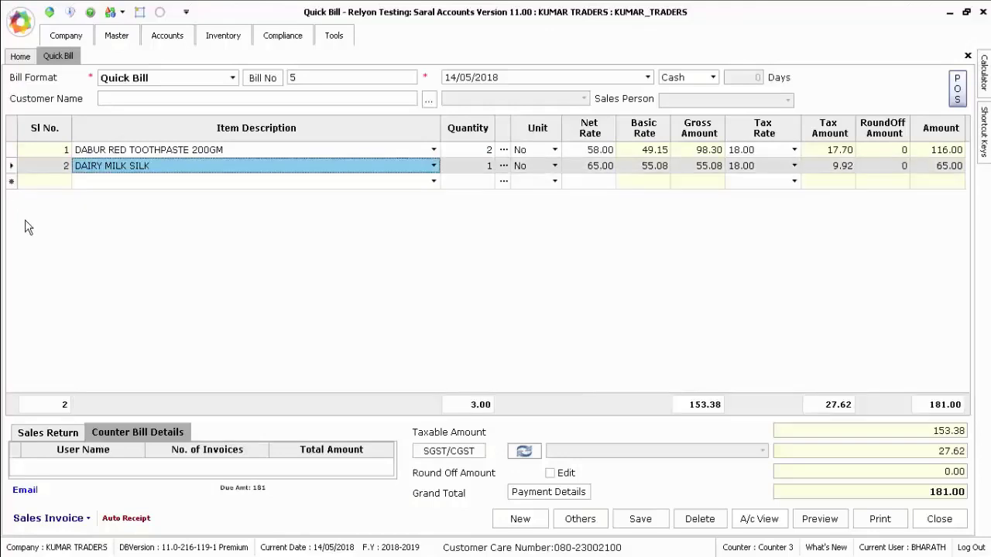
Enter payment details of 20 cash discount, 100 cash received, 51 credit card and 10 special discount, and save the bill.
click(559, 492)
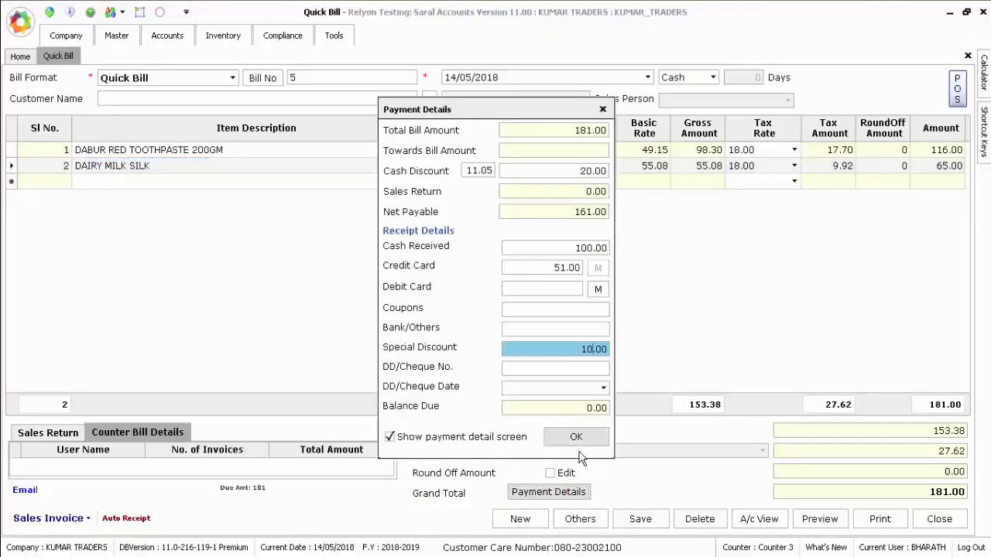
click(575, 437)
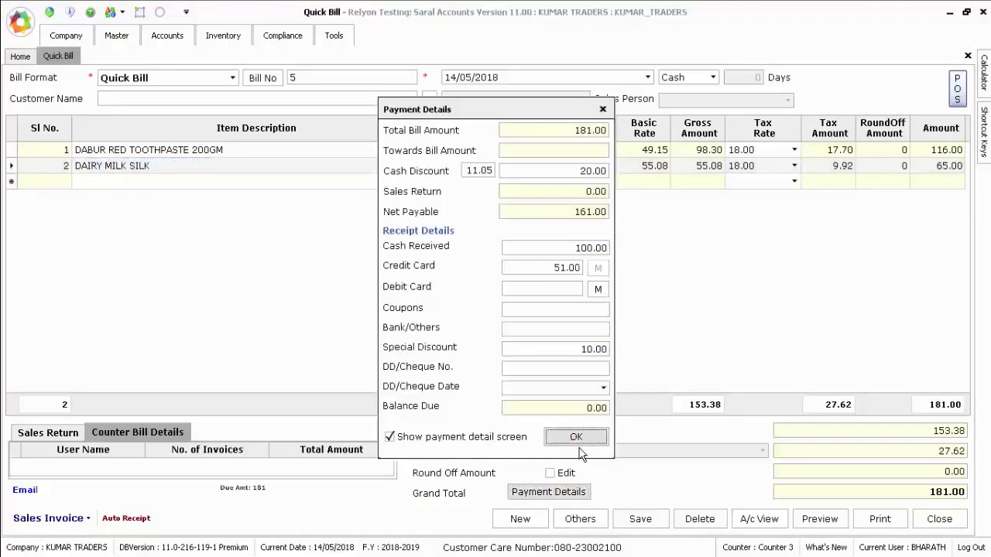
click(636, 520)
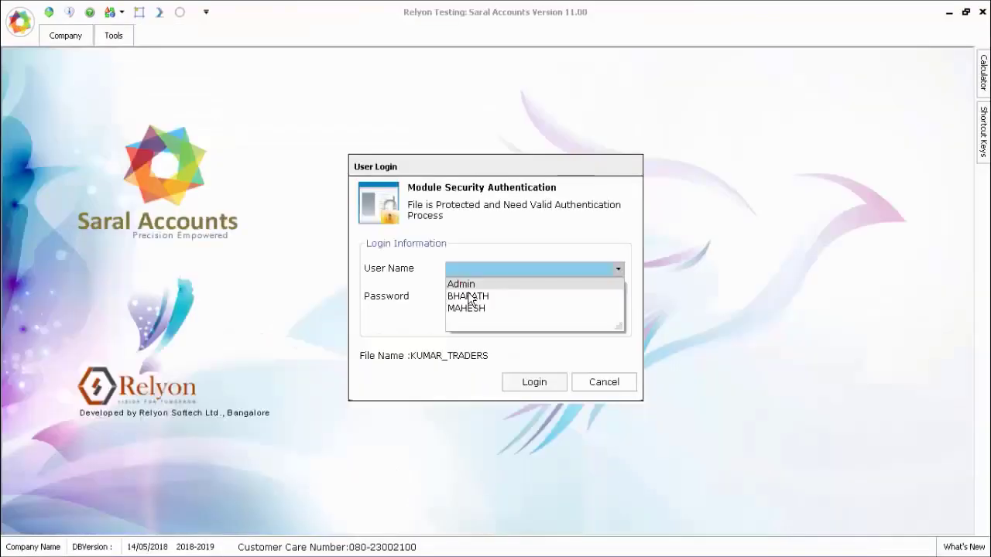
Log in as Admin, review each user's invoice count and total amount in the Quick Bill's Counter Bill Details, and close the bill.
click(458, 283)
click(467, 301)
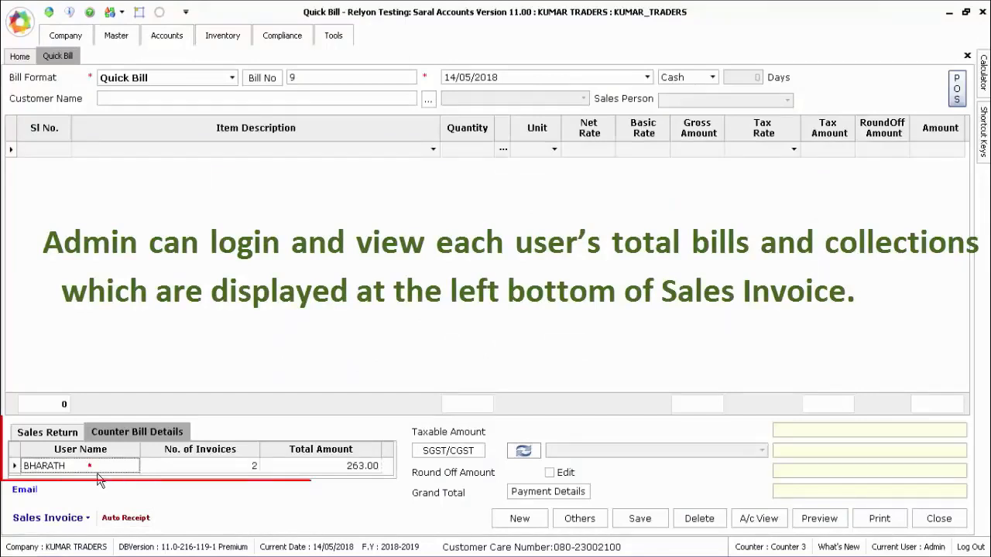
key(Tab)
key(Tab)
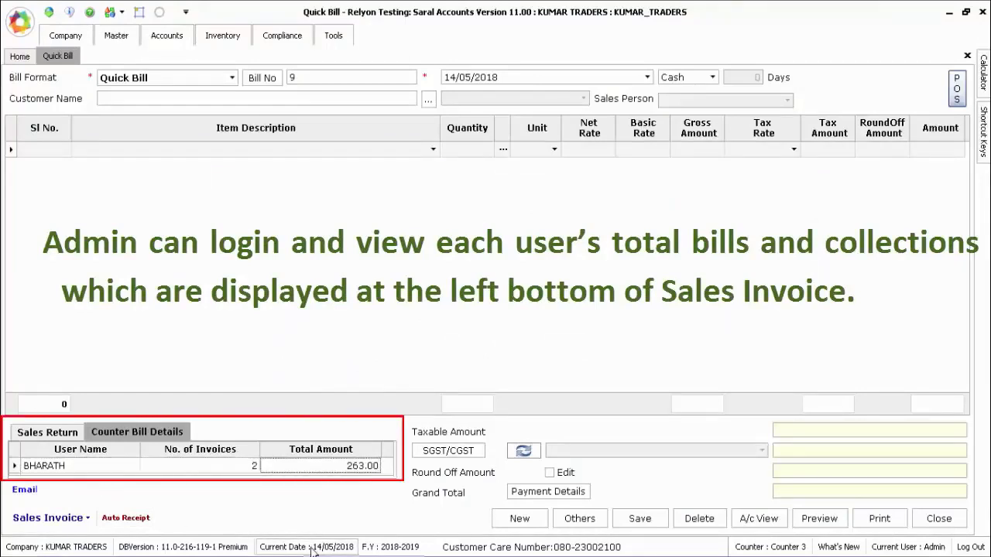
key(Down)
key(shift+Tab)
key(shift+Tab)
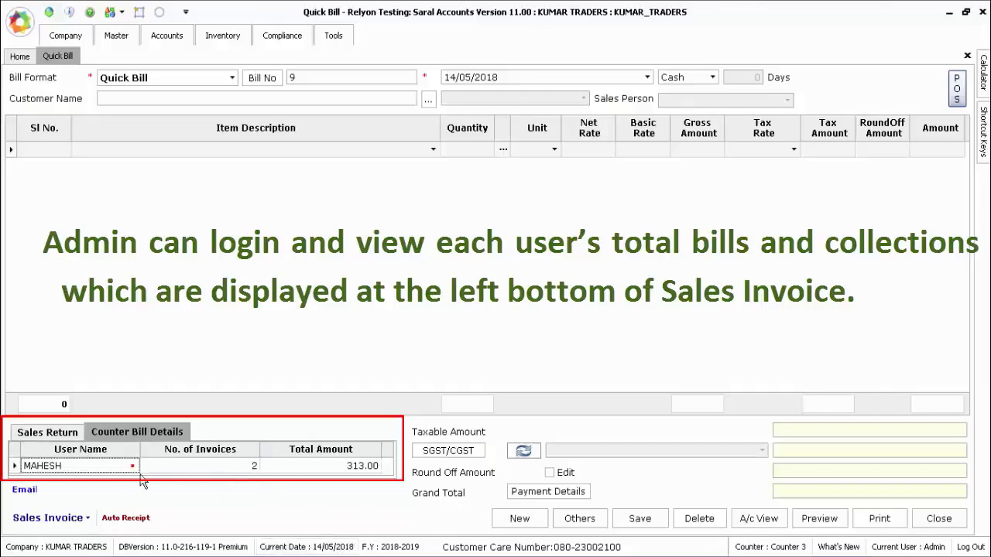
key(Up)
click(939, 521)
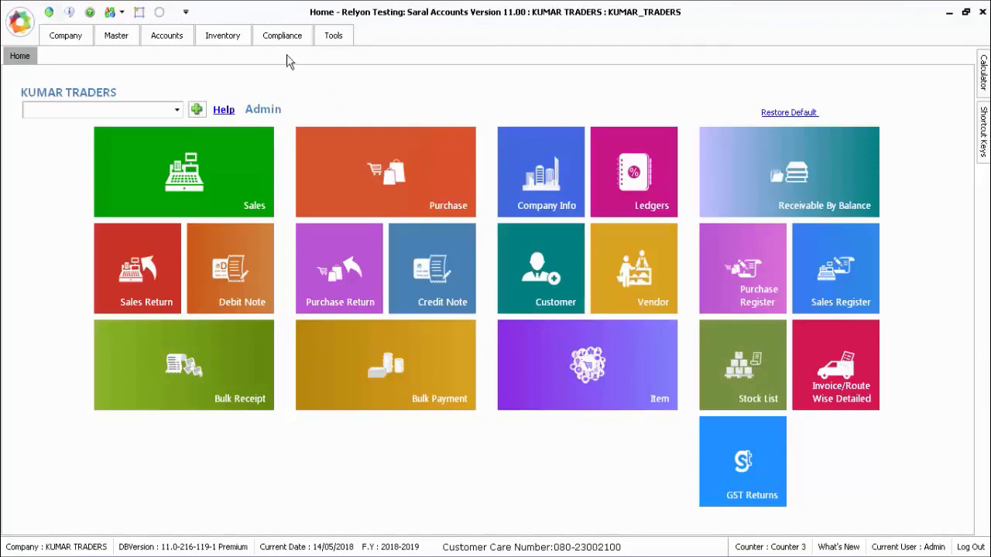
Generate the Counter Summary report for the Counter 3 user's sales on 14/05/2018.
click(221, 45)
click(628, 71)
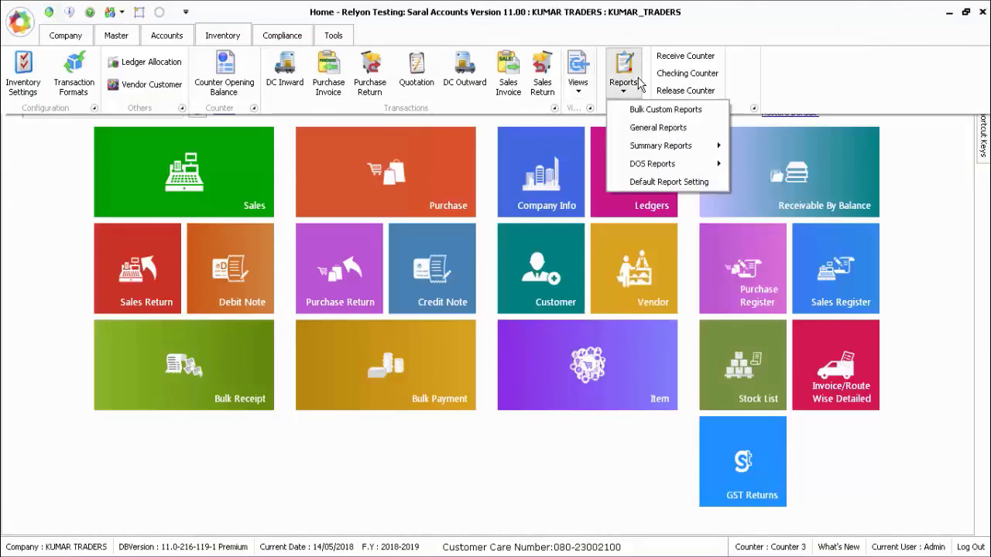
mouse_move(655, 154)
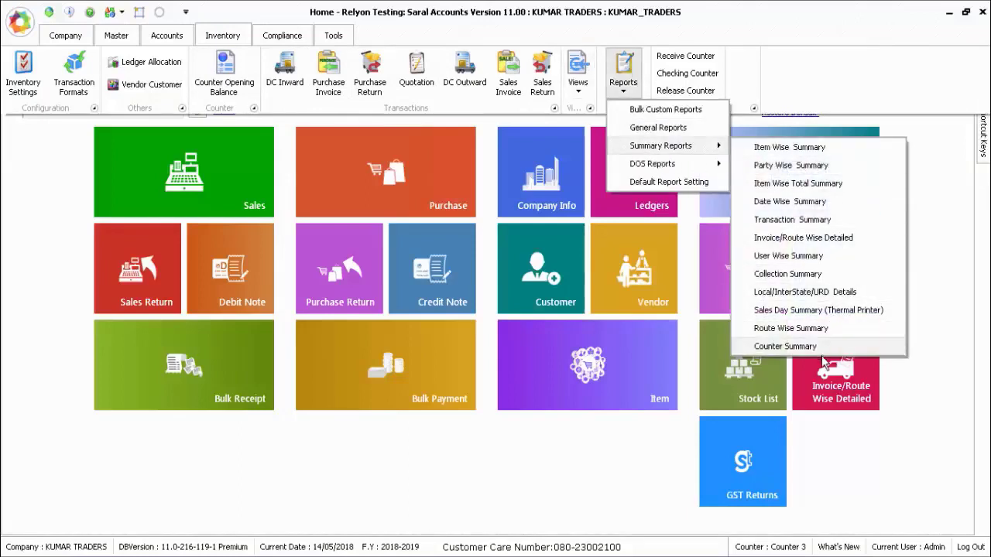
click(785, 346)
click(487, 312)
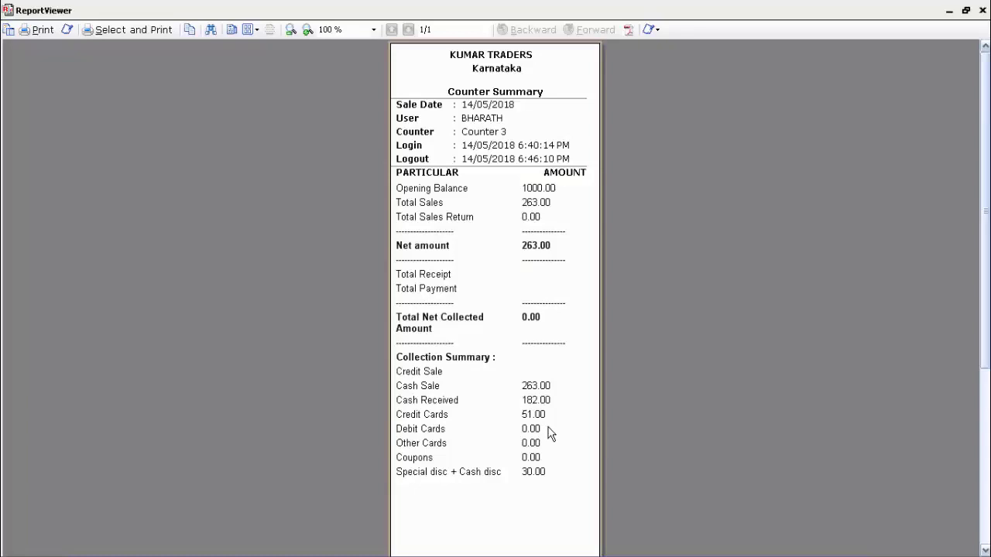
Print the Counter Summary report and close the report viewer.
click(43, 31)
click(984, 10)
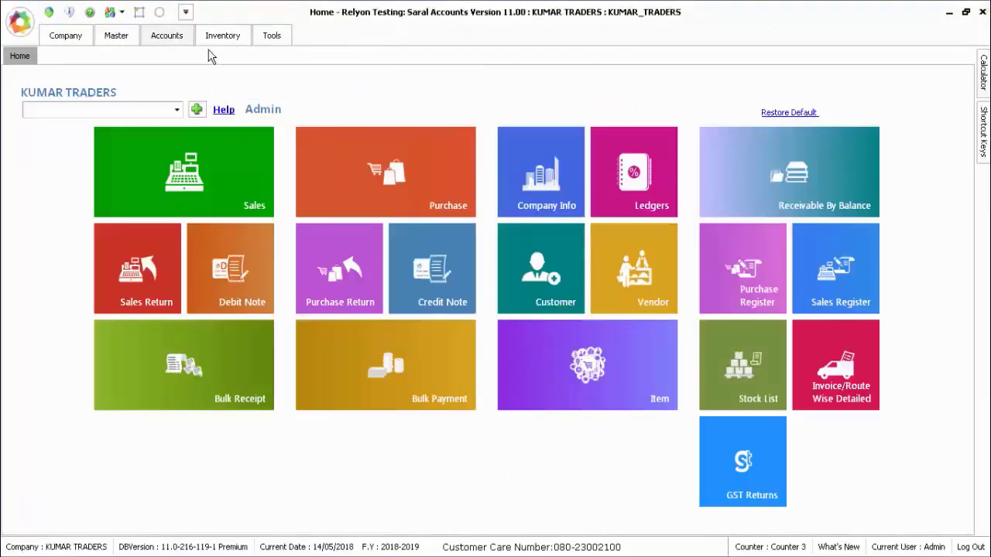
Preview the User Wise Summary sales report for all users from 14/05/2018 to 14/05/2018, review each user's collections, and close the report.
click(217, 45)
click(628, 93)
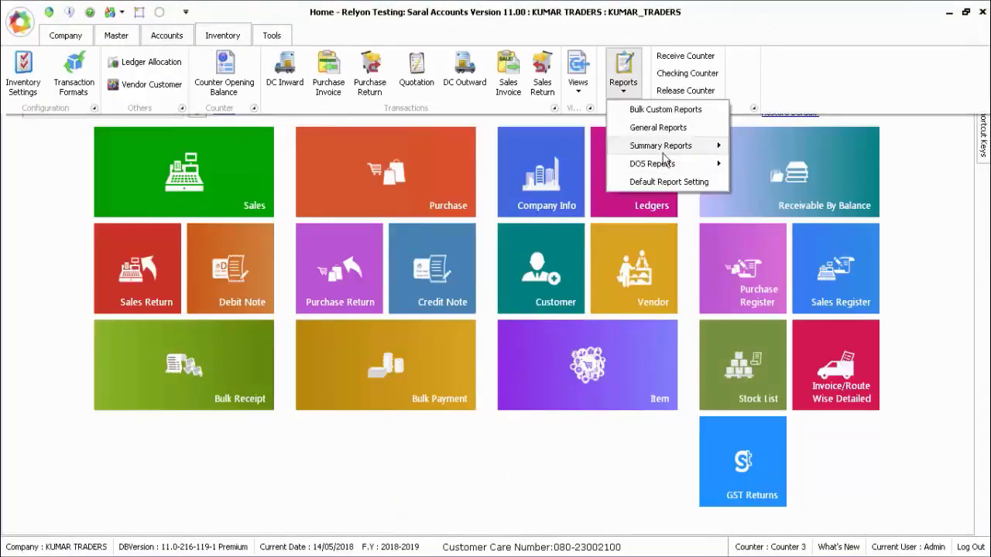
mouse_move(673, 146)
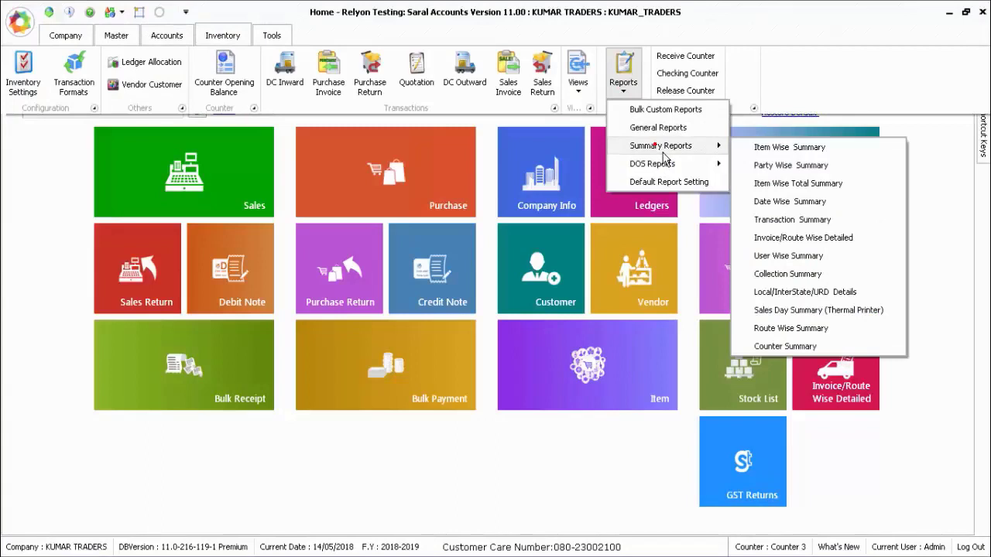
click(797, 256)
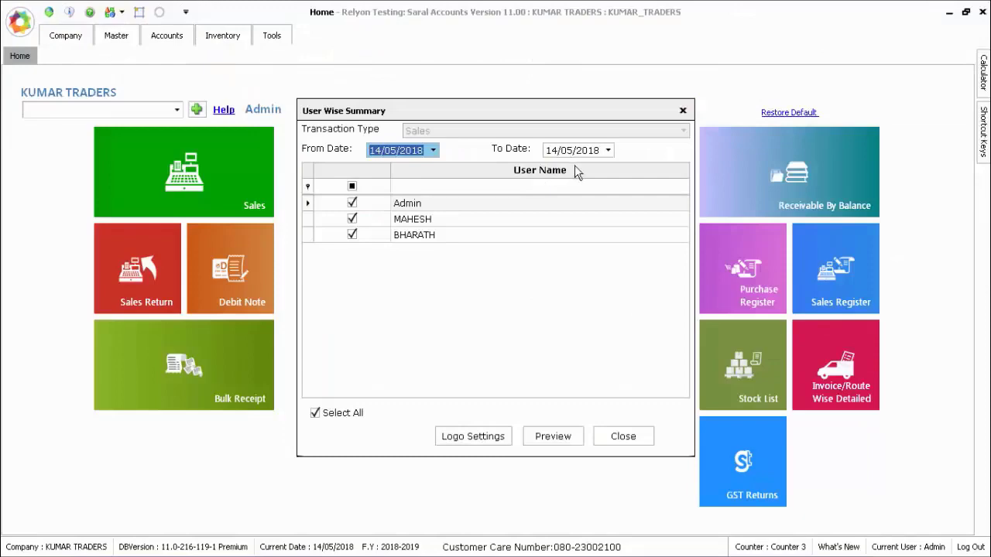
click(542, 438)
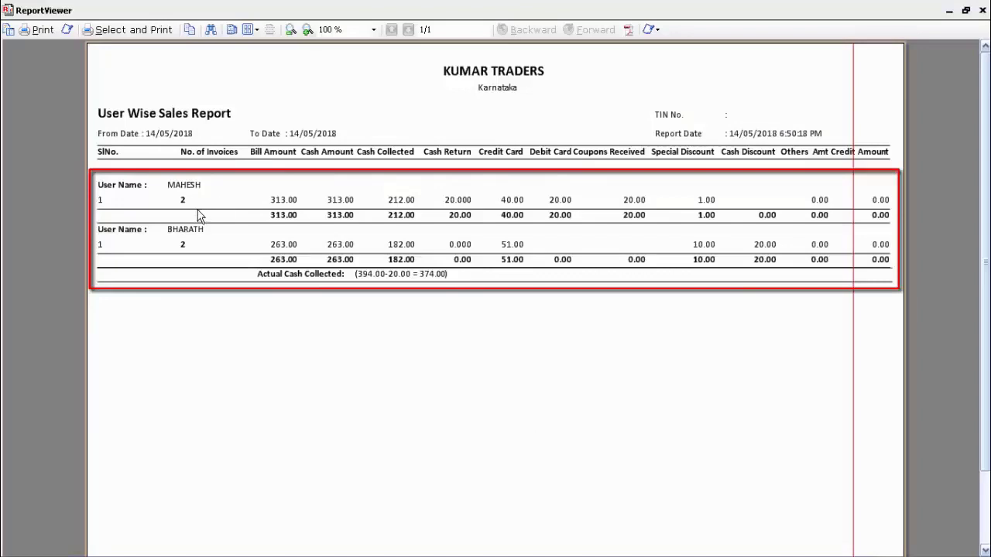
click(984, 10)
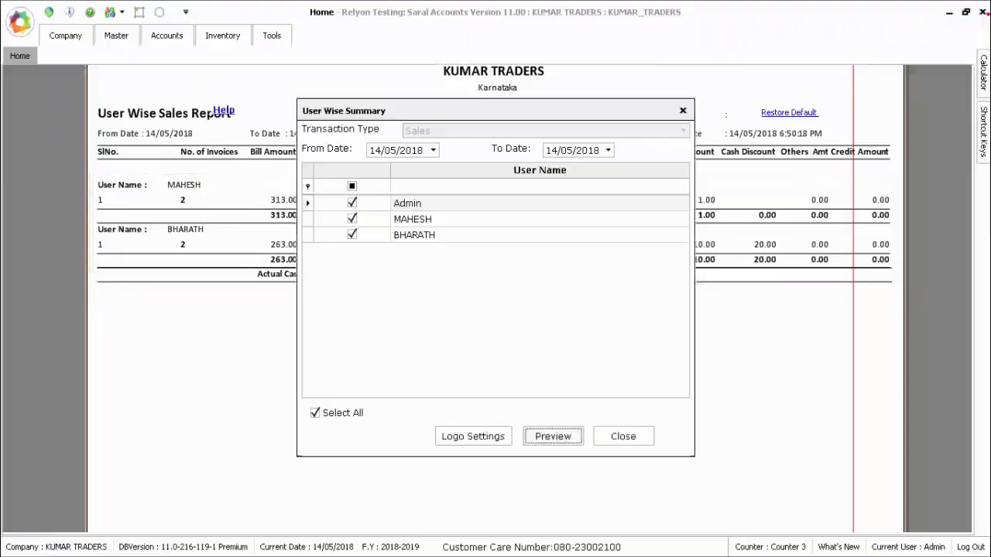